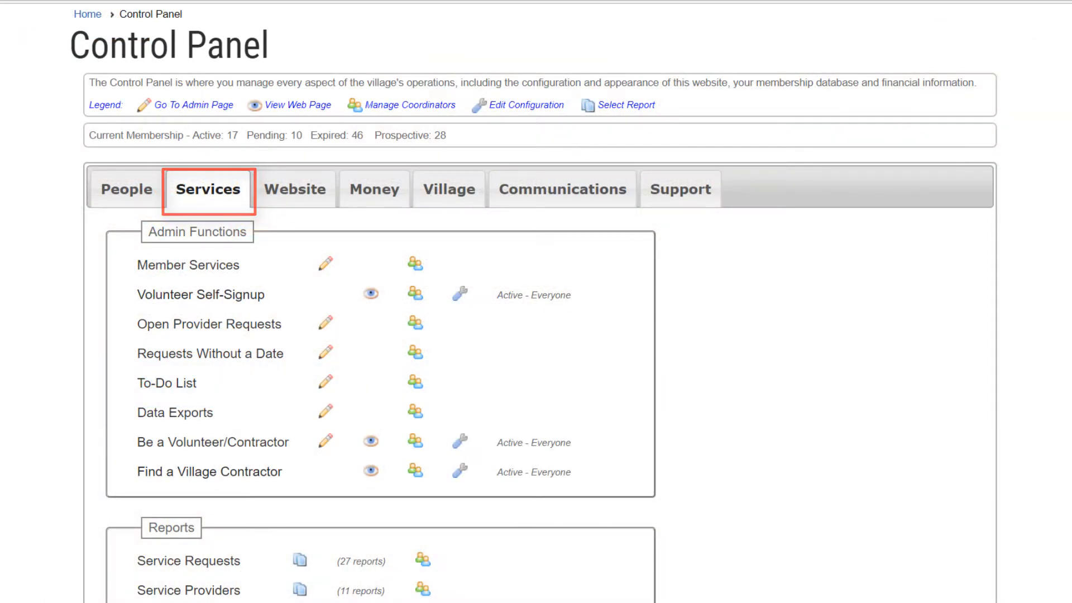
pyautogui.scroll(-6, 536, 302)
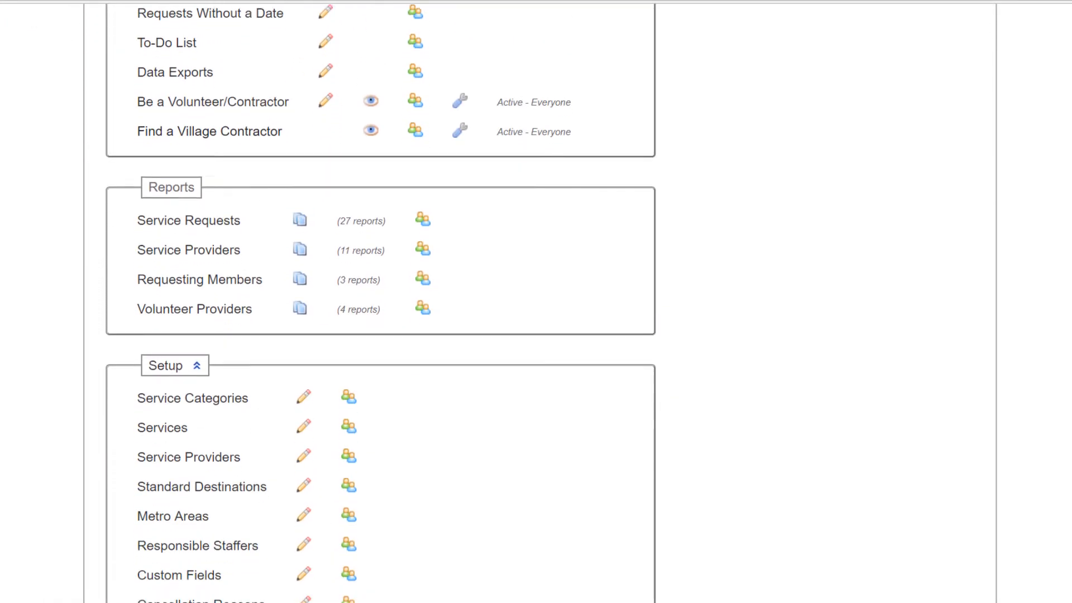
pyautogui.scroll(-3, 536, 302)
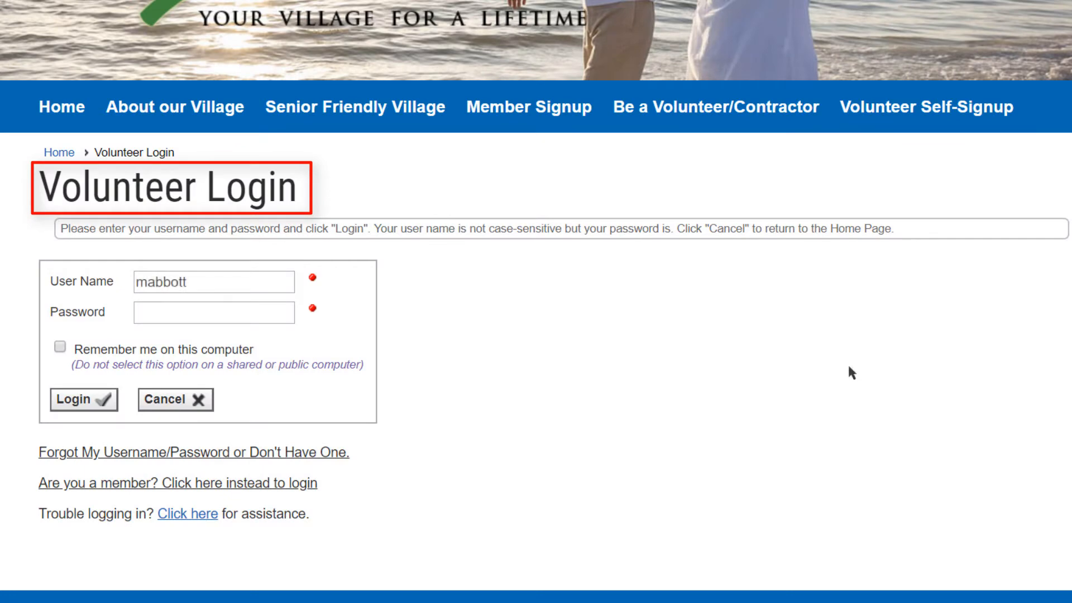
# Step: Enter the volunteer's account password in the Volunteer Login form
pyautogui.click(188, 312)
pyautogui.write('••••')
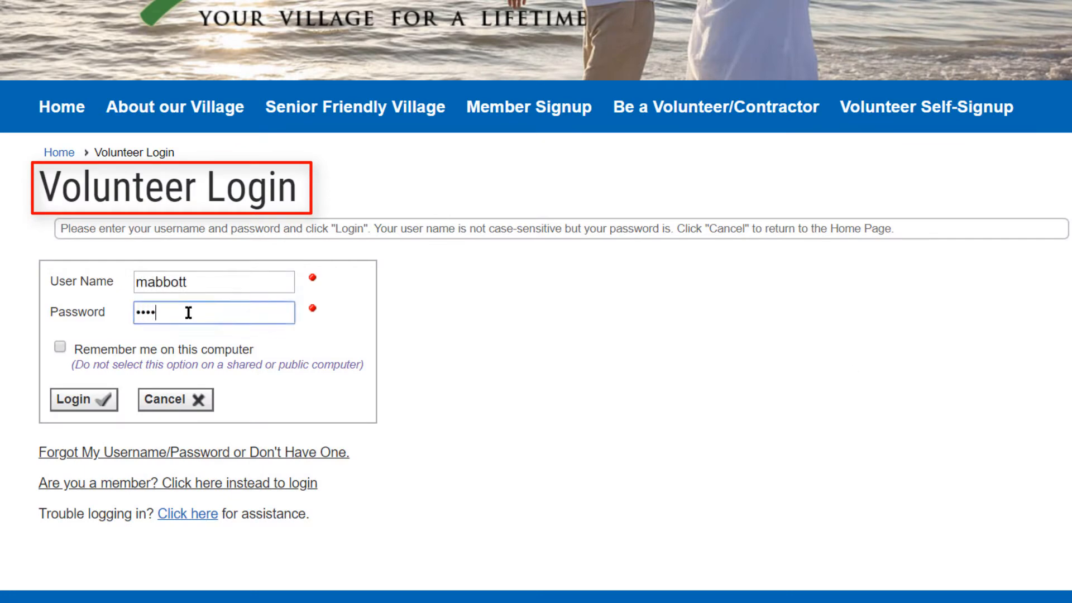
pyautogui.write('•••')
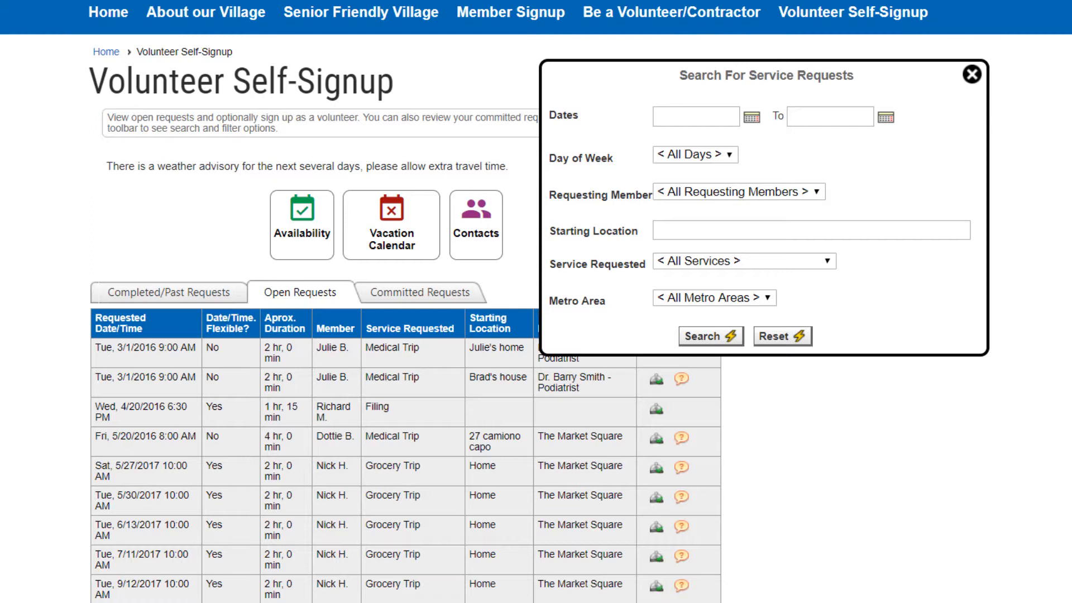
# Step: Set the service request search dates to 8/1/2018 through 10/31/2018
pyautogui.click(679, 114)
pyautogui.write('8/1/2018')
pyautogui.click(886, 117)
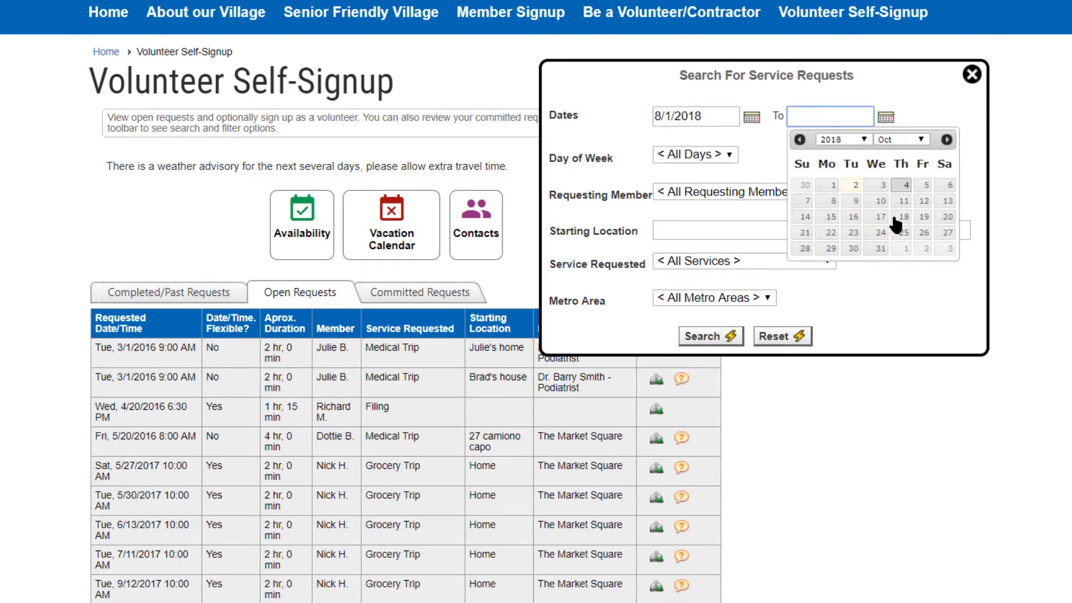
pyautogui.click(881, 249)
# Step: Check the day, requesting member and service filter choices, leave them all unrestricted, and run the service request search
pyautogui.click(729, 155)
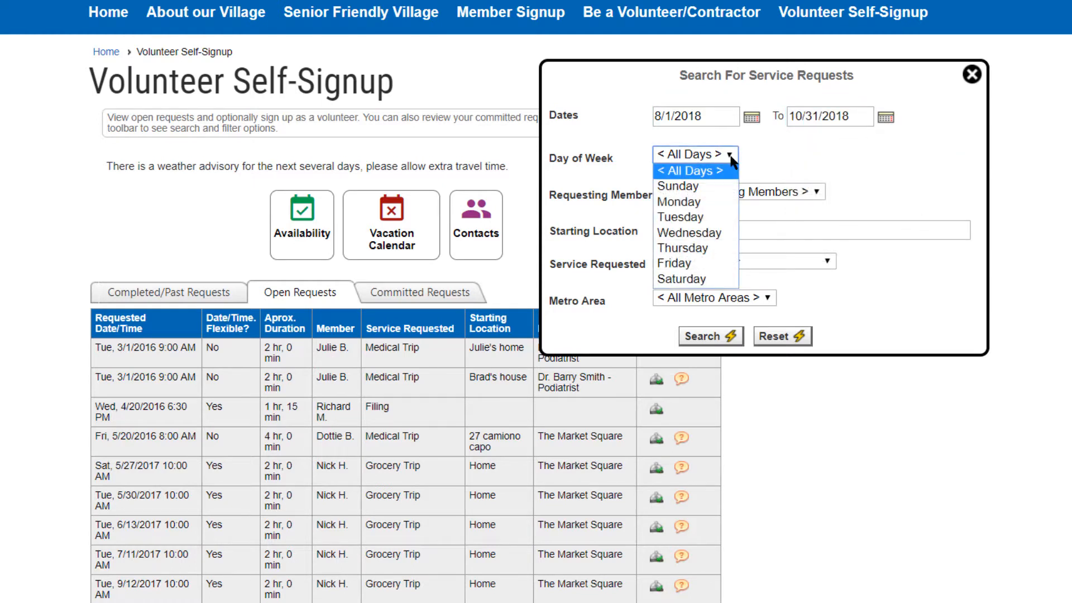
pyautogui.click(731, 158)
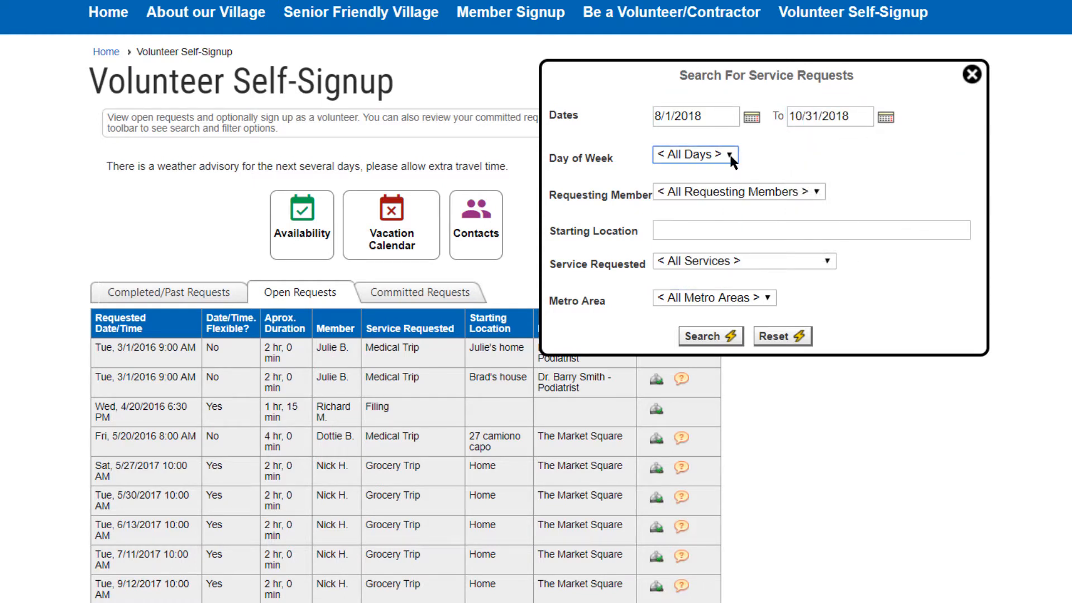
pyautogui.click(818, 190)
pyautogui.click(818, 188)
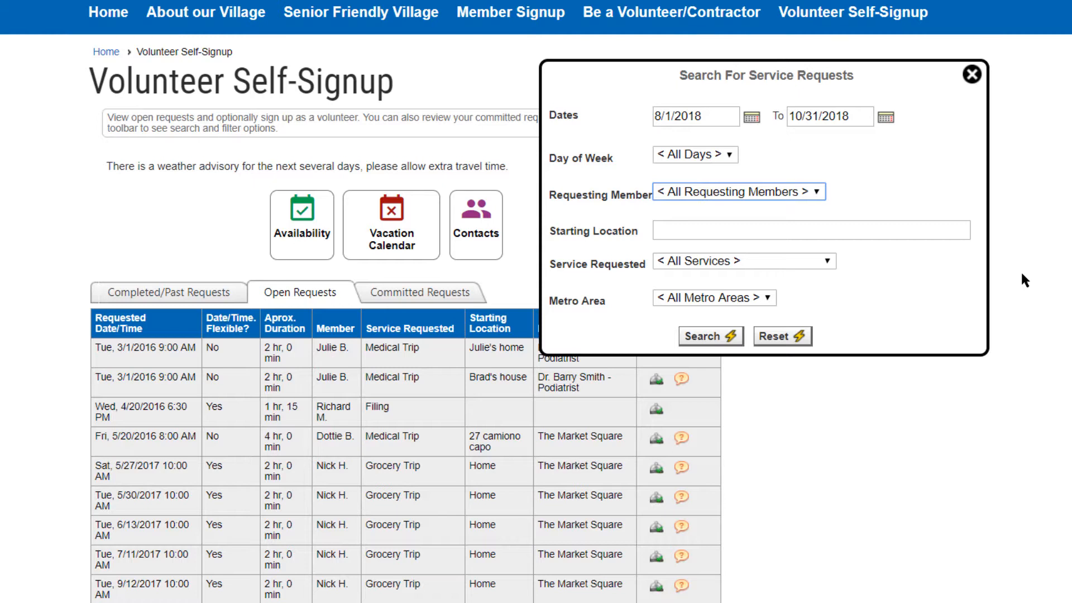
pyautogui.click(829, 260)
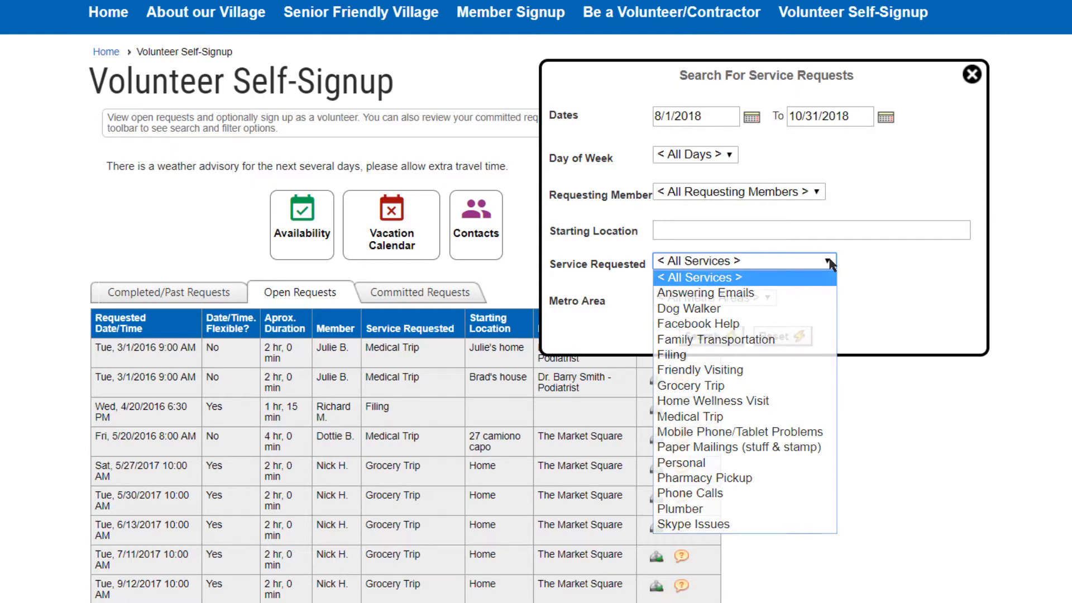
pyautogui.click(998, 280)
pyautogui.click(733, 343)
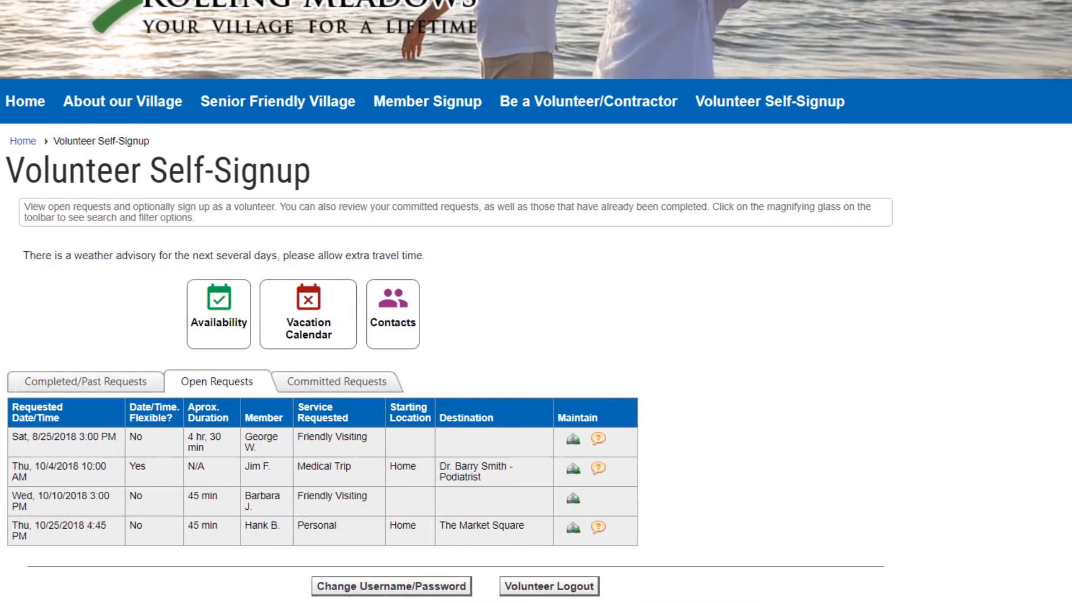
# Step: Reopen the service request search form to check its criteria, and close it
pyautogui.click(1055, 311)
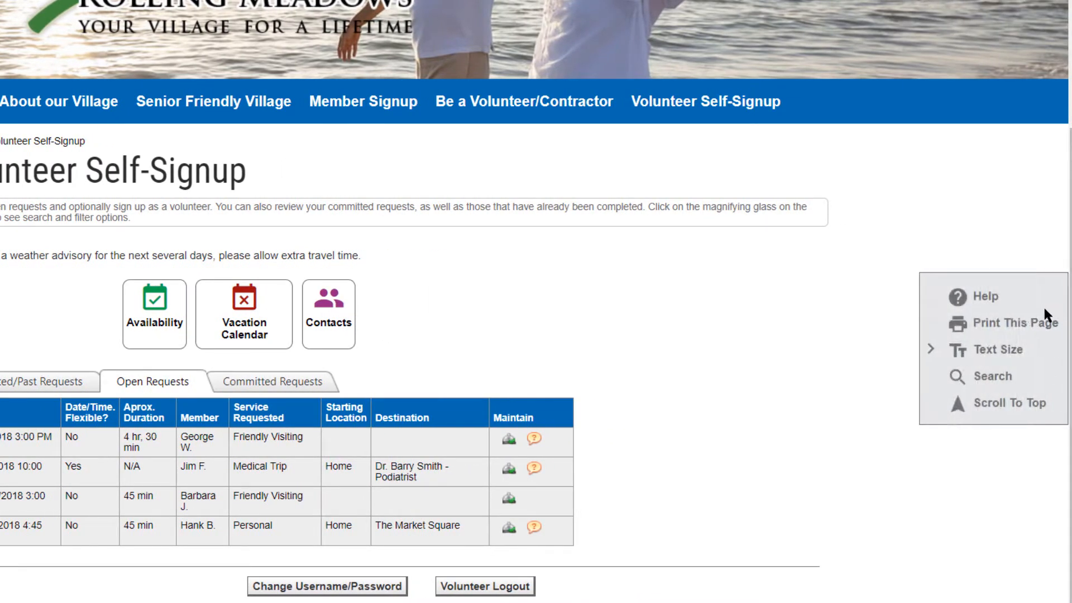
pyautogui.click(984, 383)
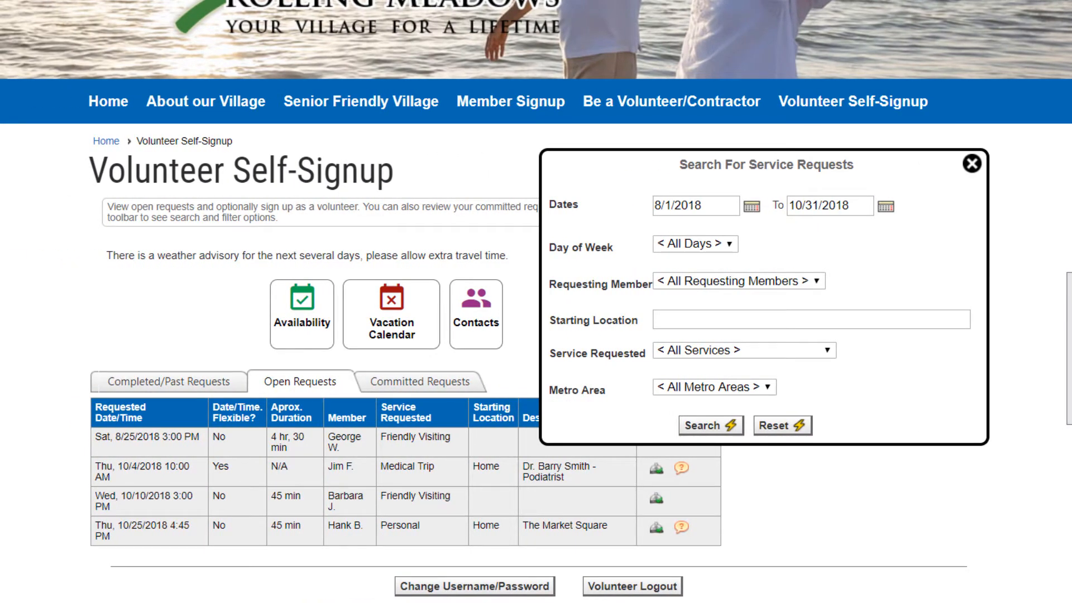
pyautogui.click(971, 163)
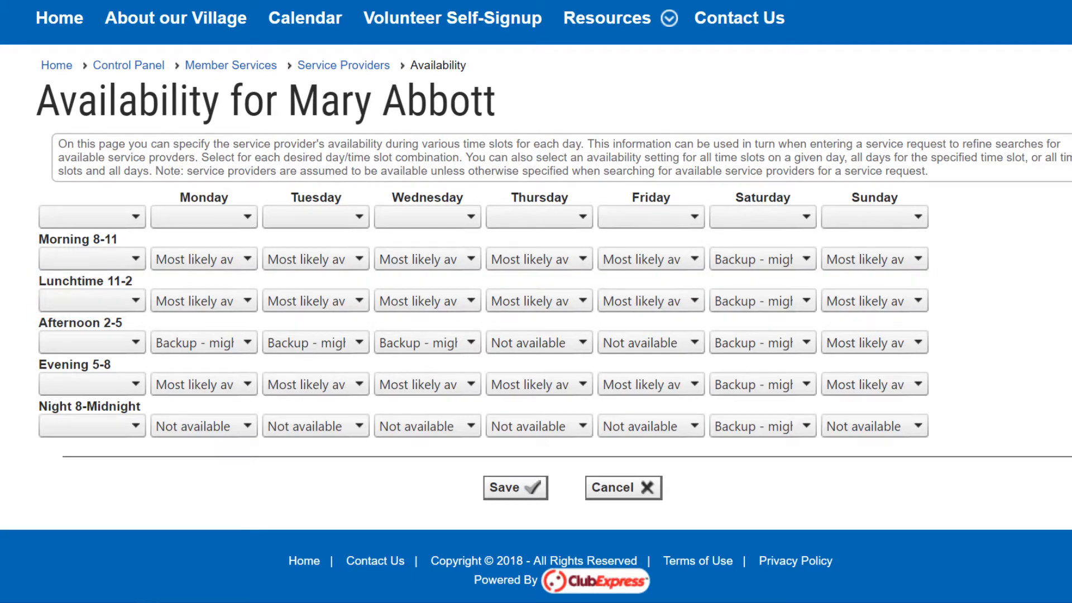
# Step: Mark all Tuesday time slots as Not available and apply one availability setting to the Evening 5-8 slot for every day
pyautogui.click(252, 260)
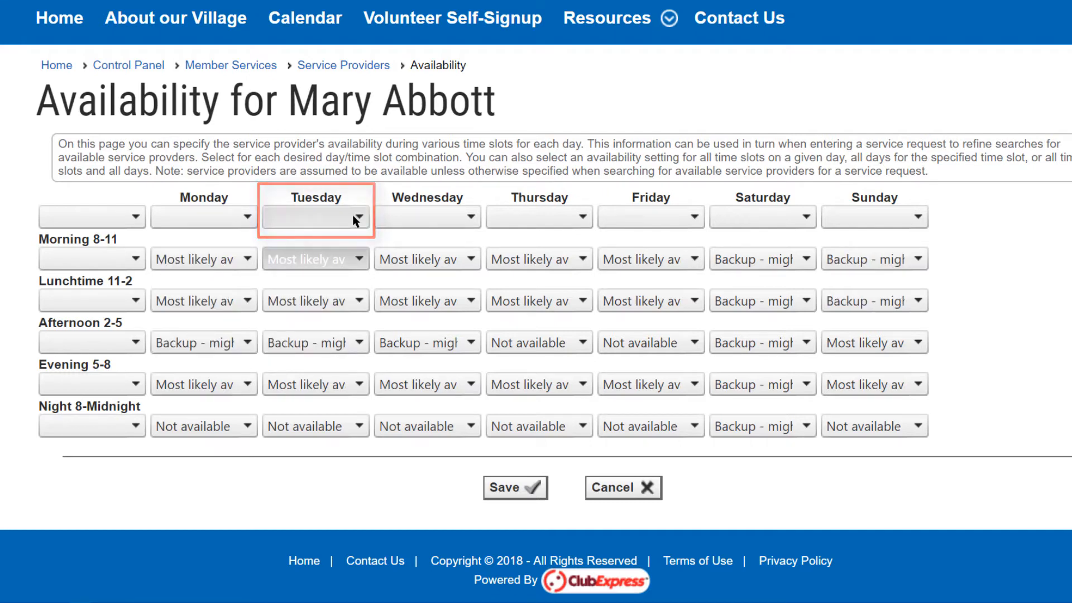
pyautogui.click(357, 219)
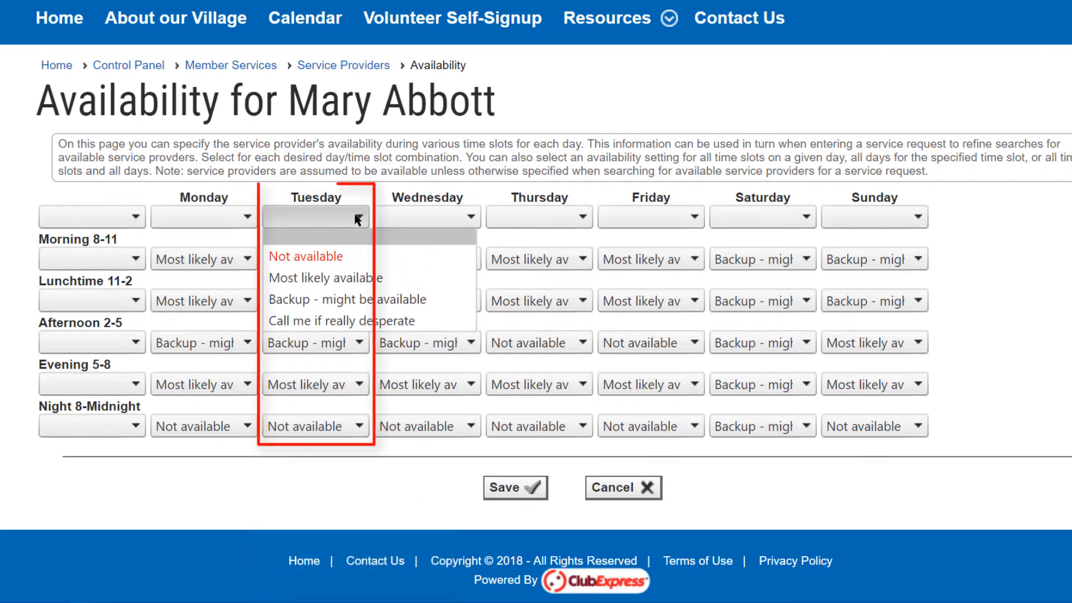
pyautogui.click(304, 258)
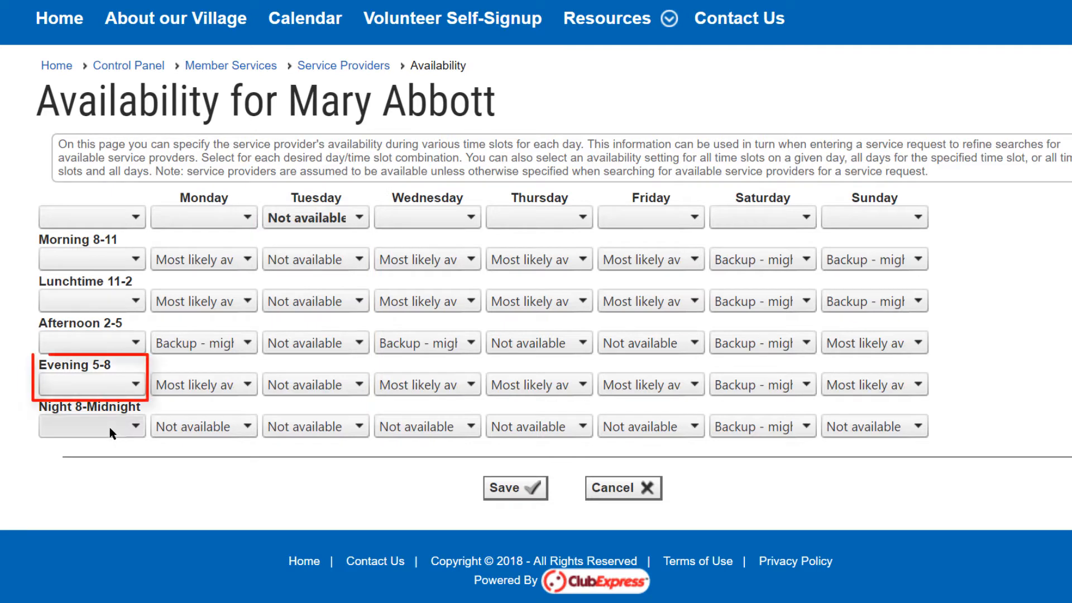
pyautogui.click(123, 389)
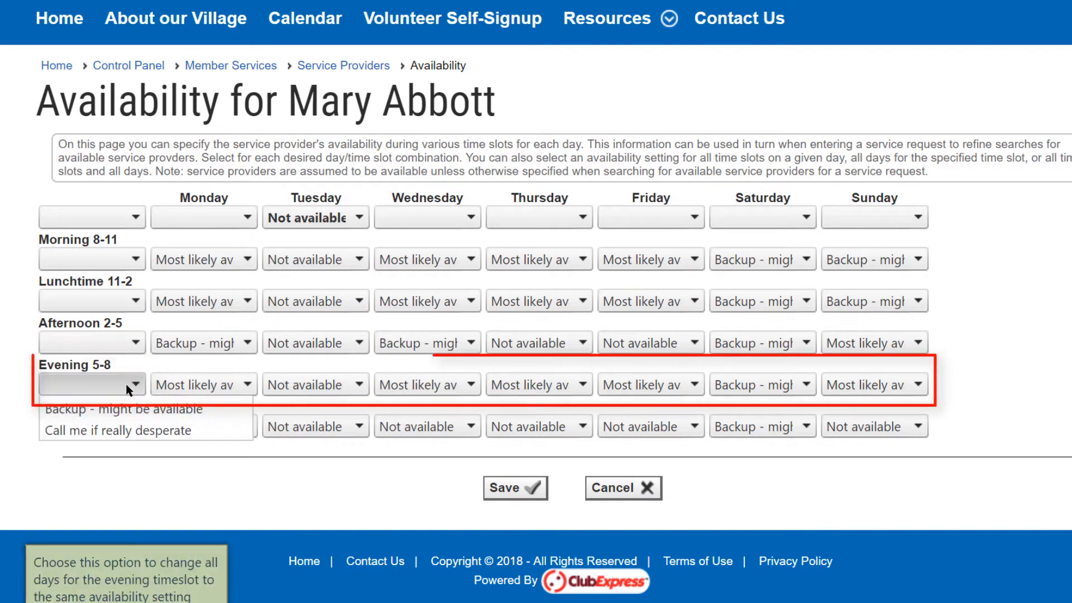
pyautogui.click(82, 426)
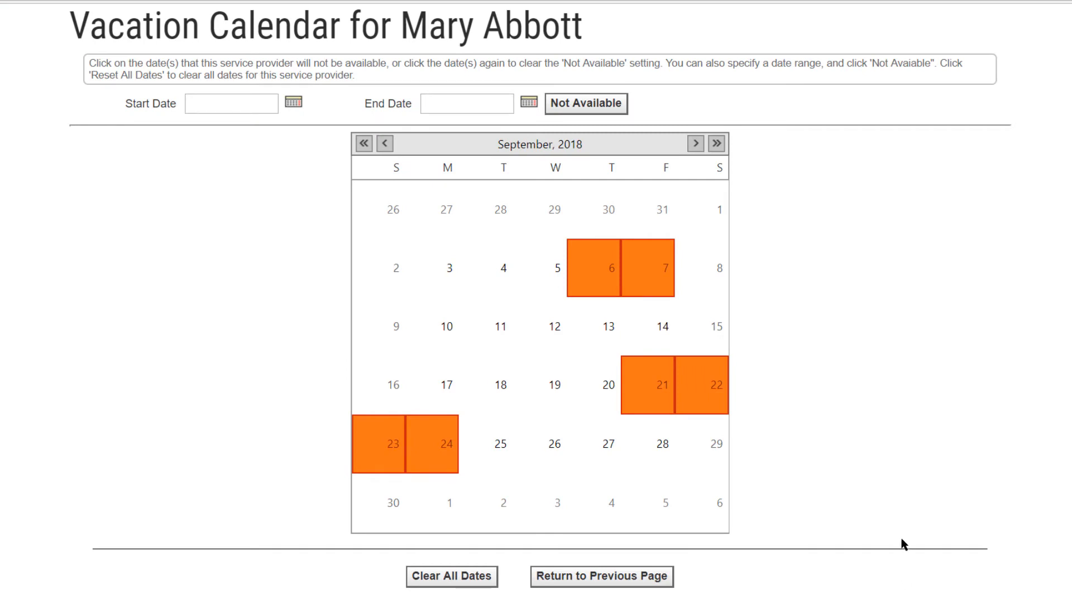
# Step: In the vacation calendar, mark September 11 and the range 09/26/2018 to 10/5/2018 as not available, and clear September 23
pyautogui.click(494, 324)
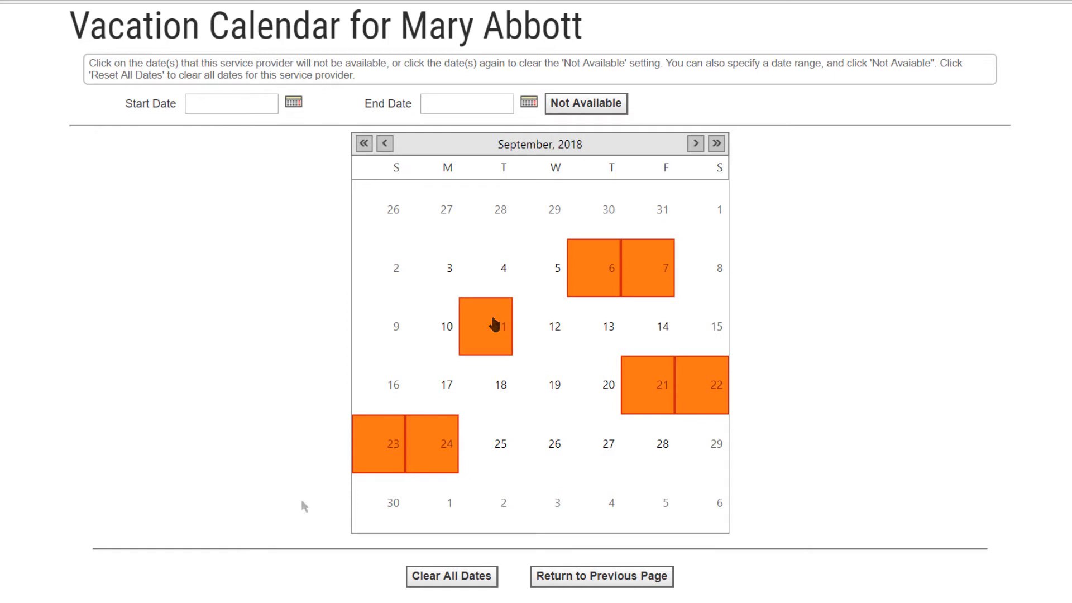
pyautogui.click(382, 459)
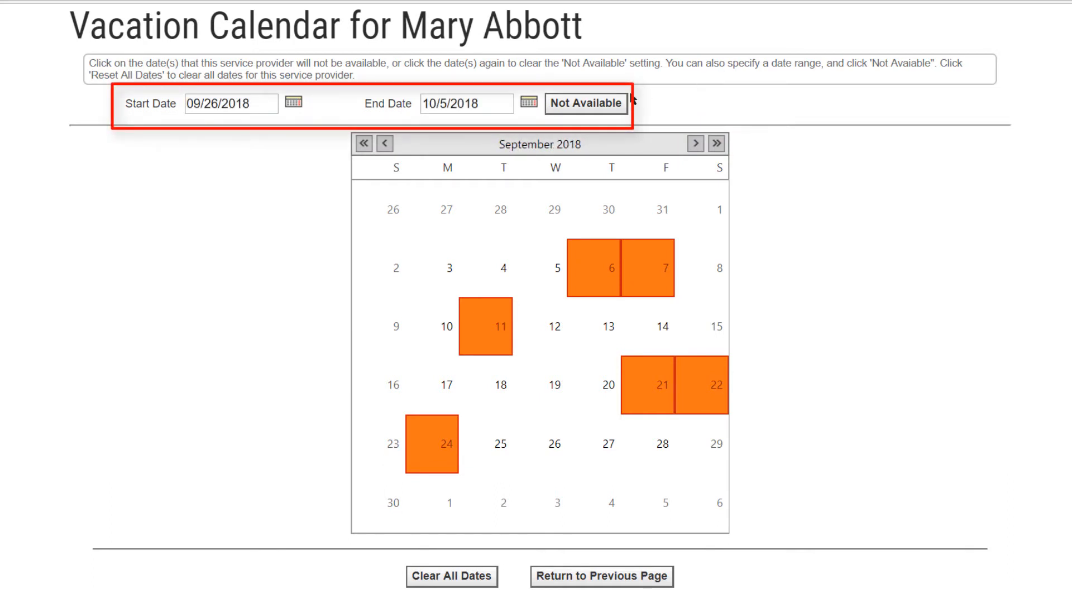
pyautogui.click(612, 108)
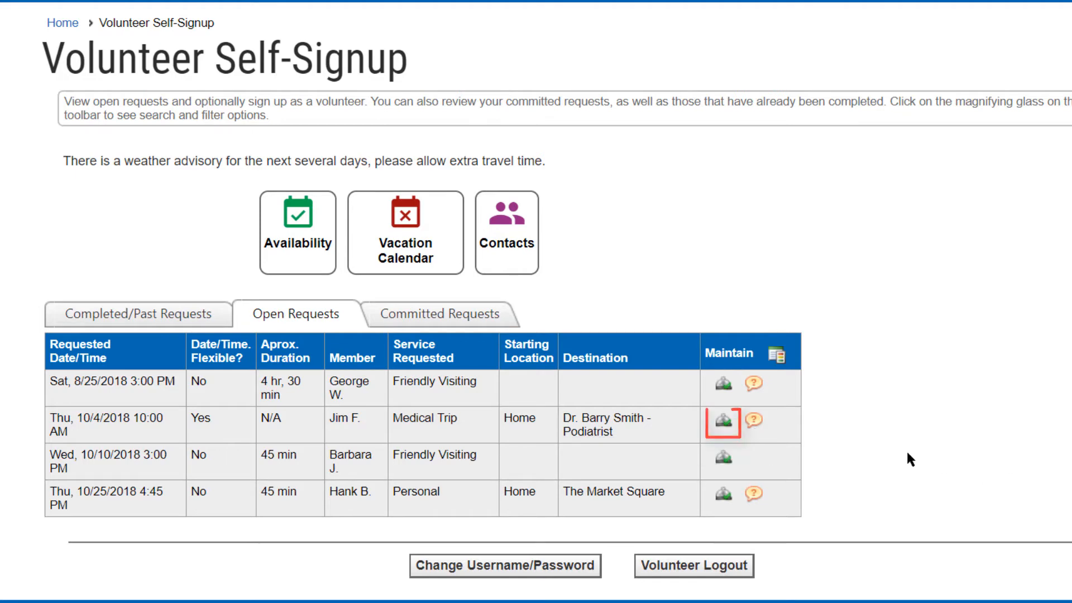
# Step: Sign up as volunteer for the open Medical Trip request on Thursday, 10/4/2018 at 10:00 AM
pyautogui.click(724, 422)
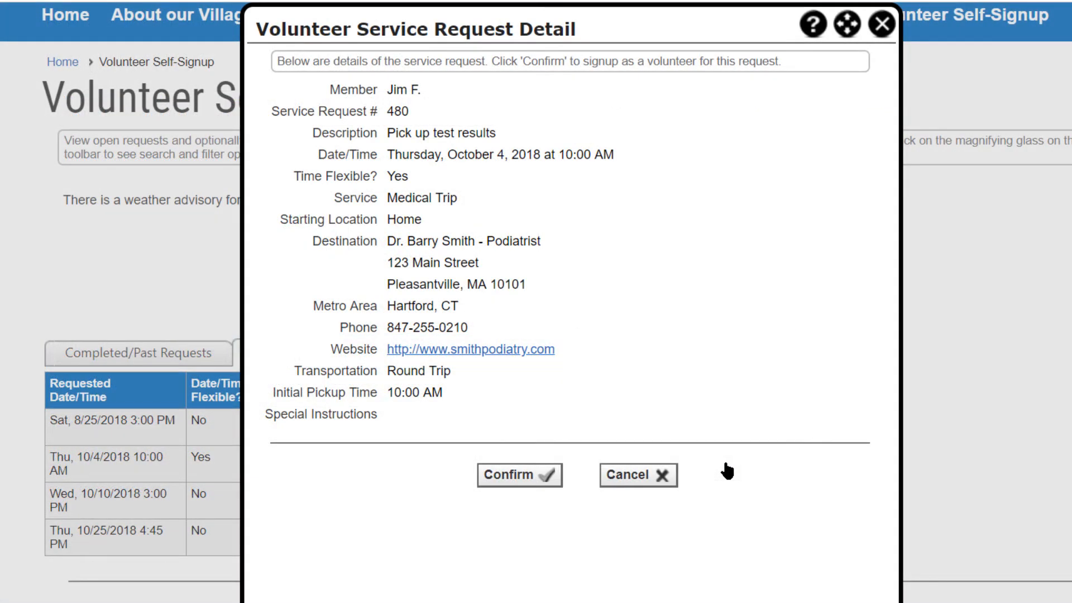
pyautogui.click(517, 480)
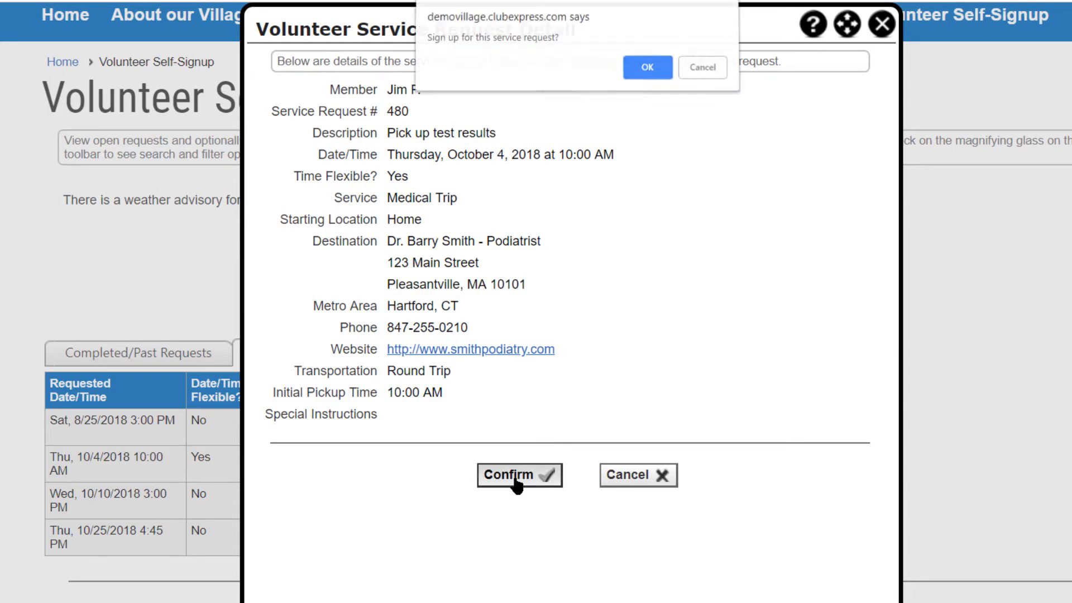
pyautogui.click(647, 71)
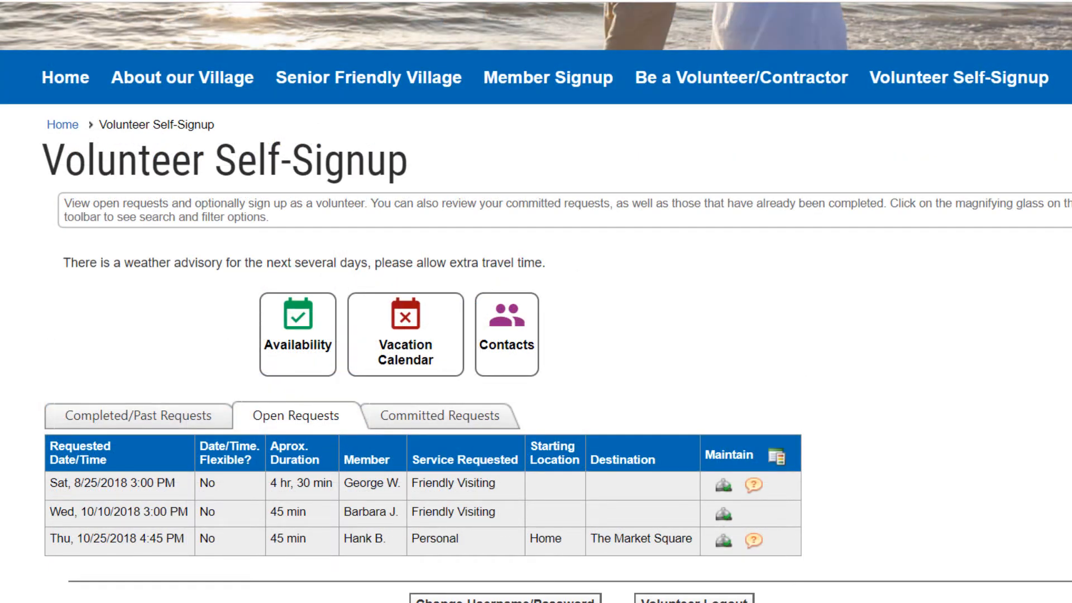
# Step: View the completed requests and set the return pickup of the committed 10/2/2018 Medical Trip to 12:45 PM
pyautogui.click(136, 413)
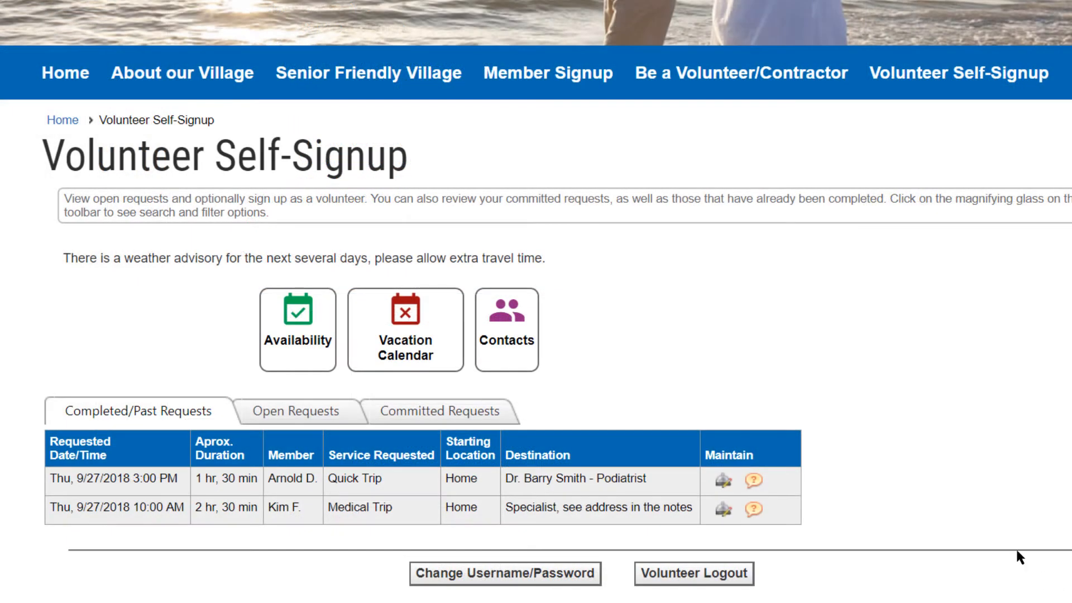
pyautogui.click(478, 416)
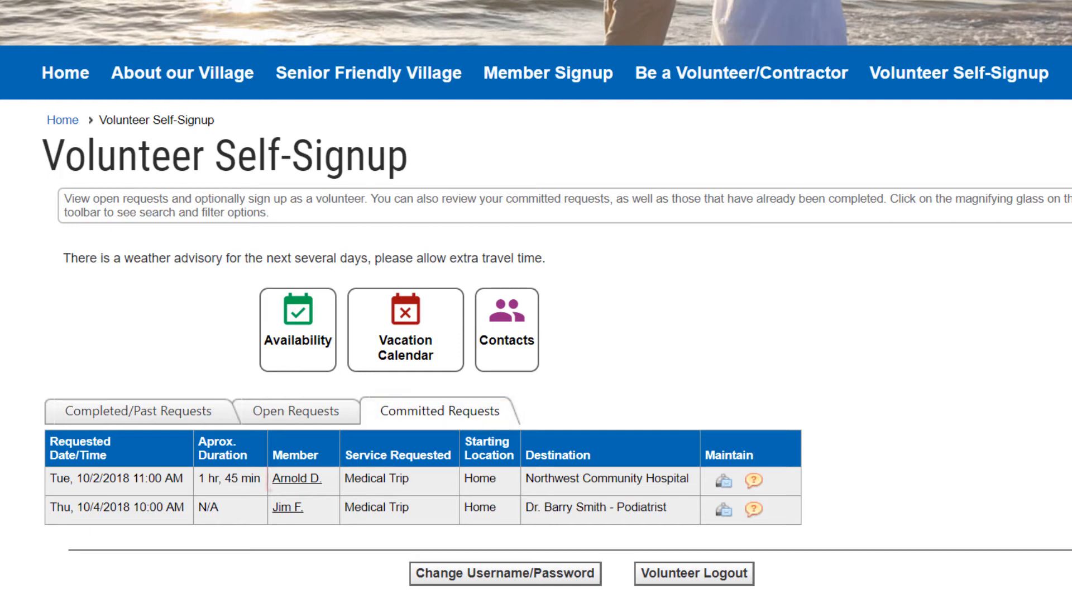
pyautogui.click(308, 482)
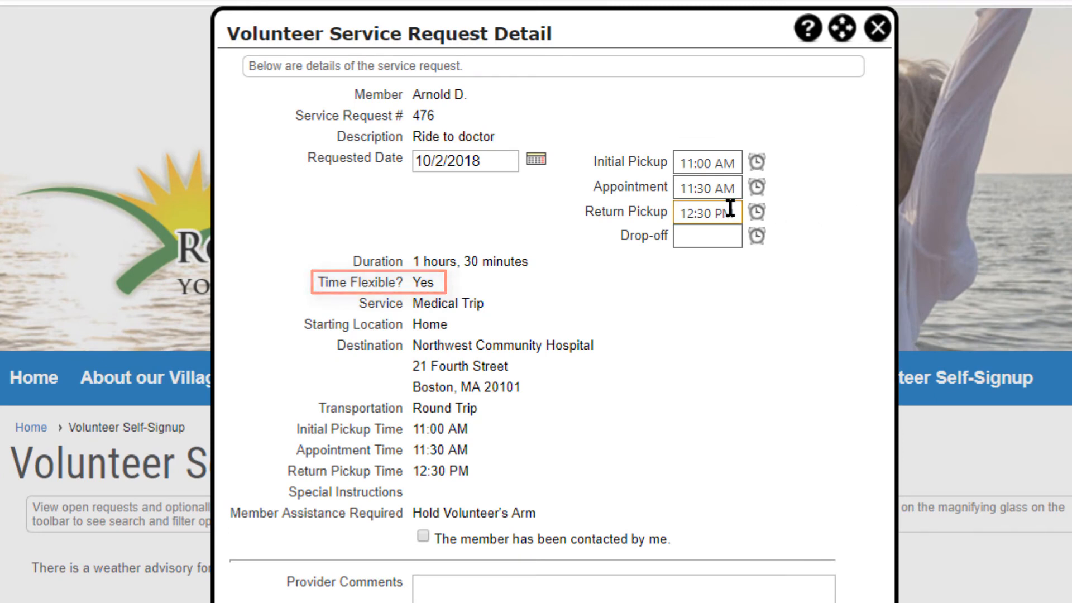
pyautogui.click(758, 213)
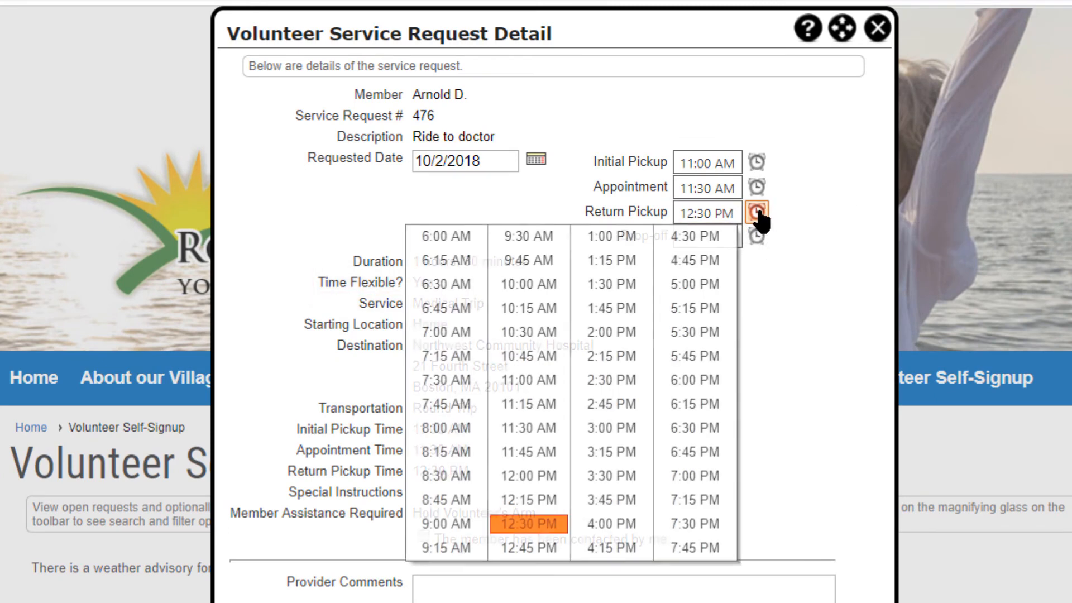
pyautogui.click(545, 548)
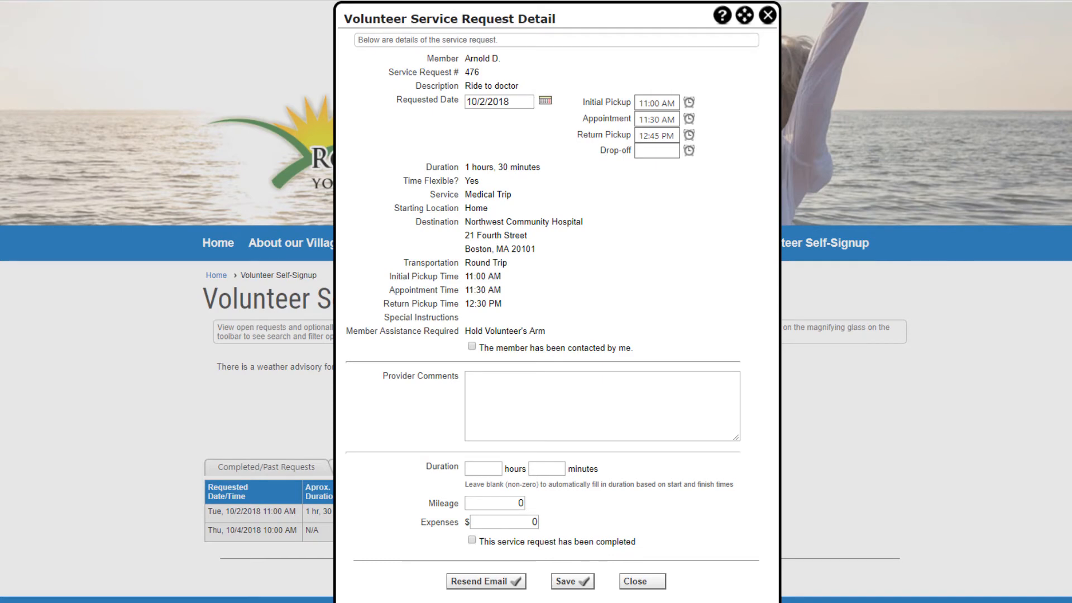
# Step: Mark the member as contacted and save the request, accepting the date/time change
pyautogui.click(472, 347)
pyautogui.click(566, 582)
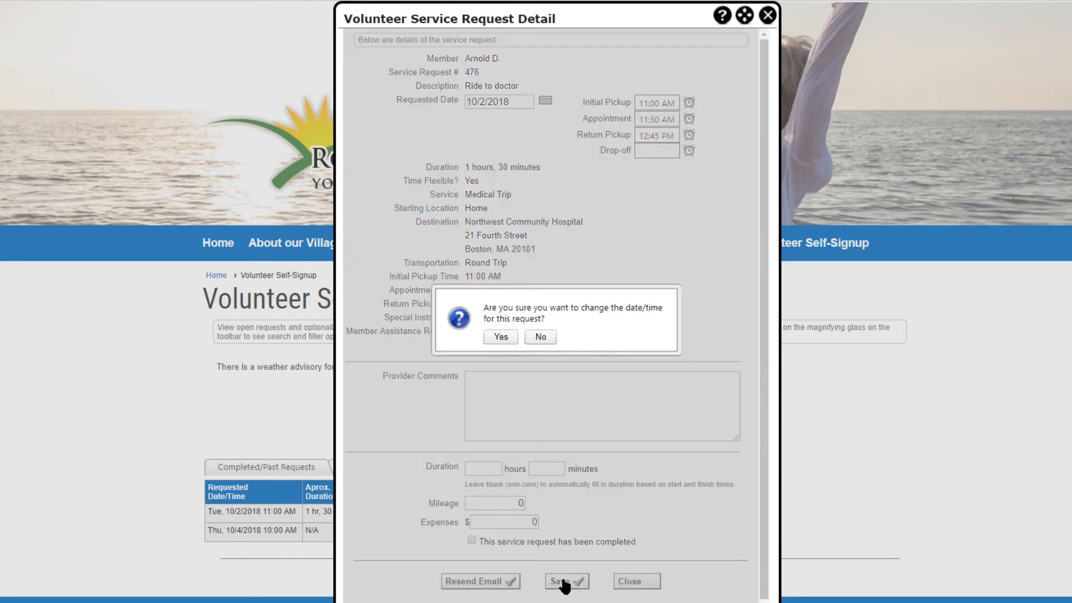
pyautogui.click(500, 337)
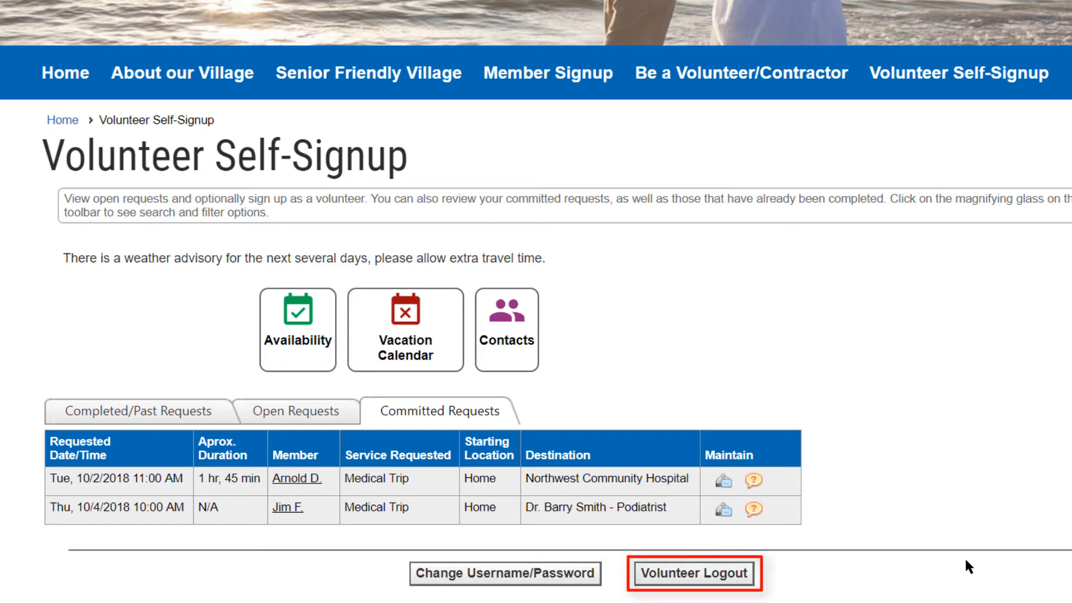
# Step: Log out of the volunteer account, dismiss the message, and go to the member login
pyautogui.click(749, 578)
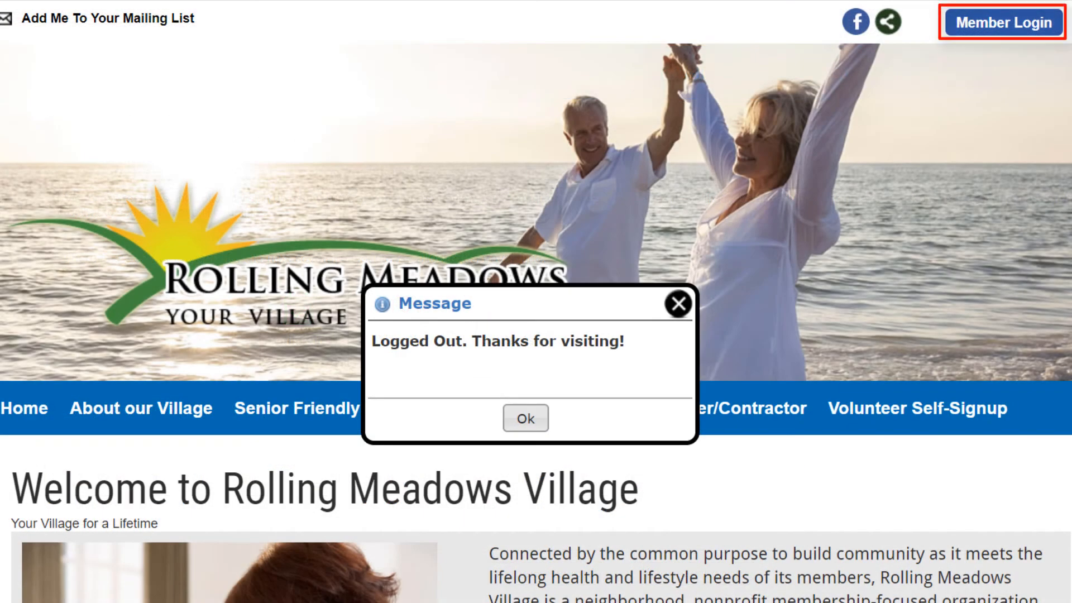
pyautogui.press('Return')
pyautogui.click(989, 25)
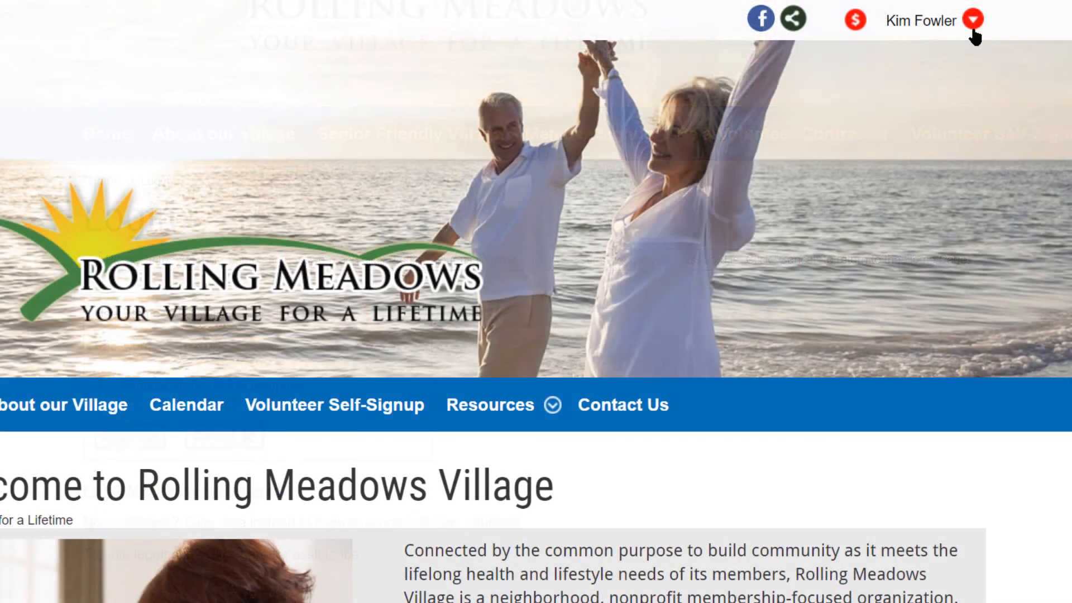
# Step: Open the logged-in member's profile from the account options
pyautogui.click(971, 32)
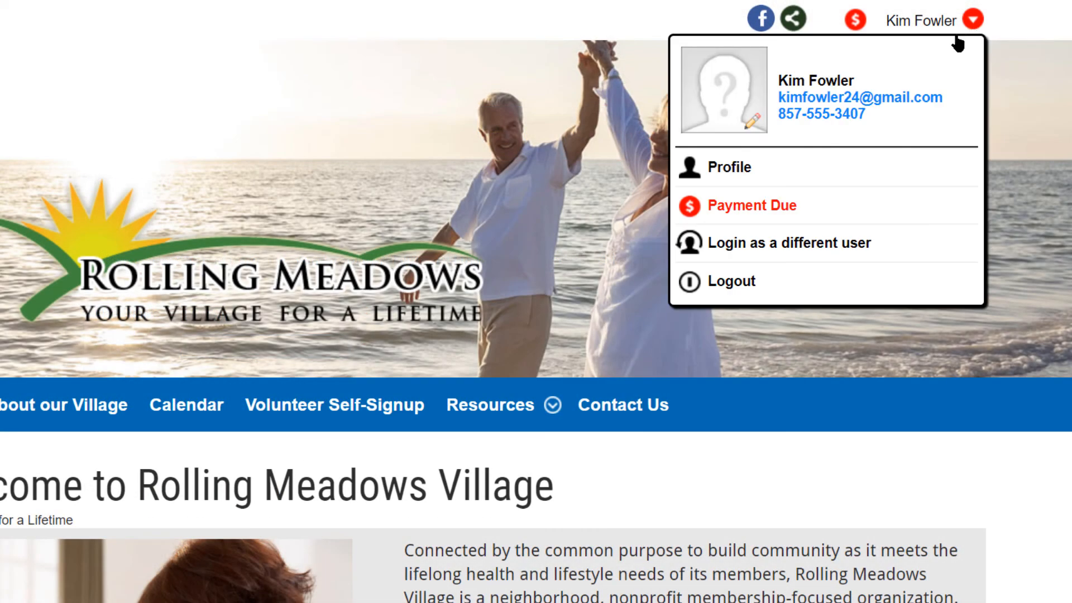
pyautogui.click(726, 167)
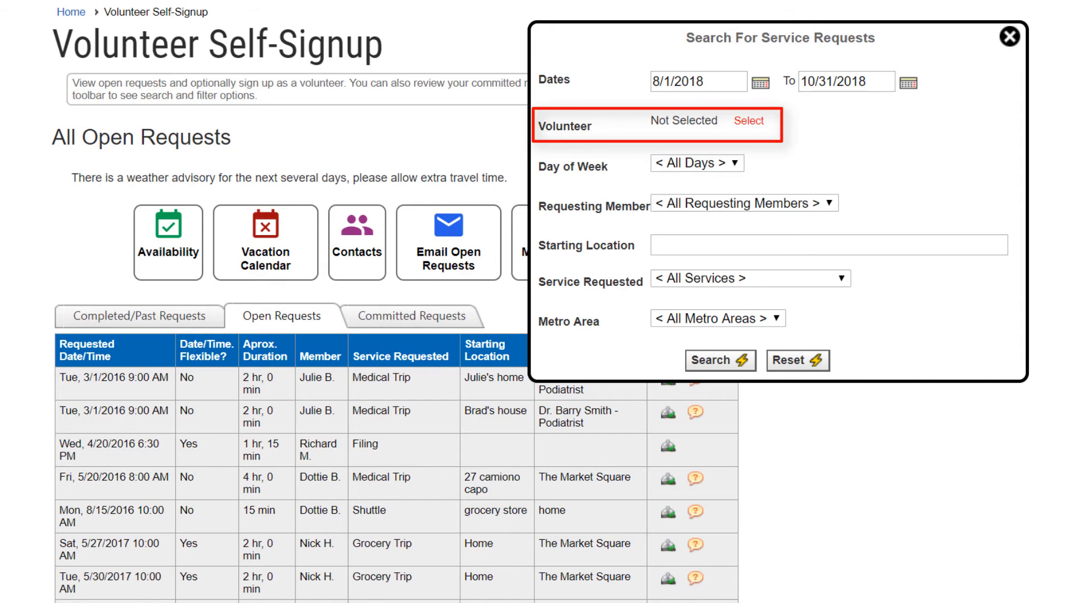
# Step: Filter the open service requests to 8/1/2018 through 10/31/2018 and open the option for emailing open requests
pyautogui.click(709, 360)
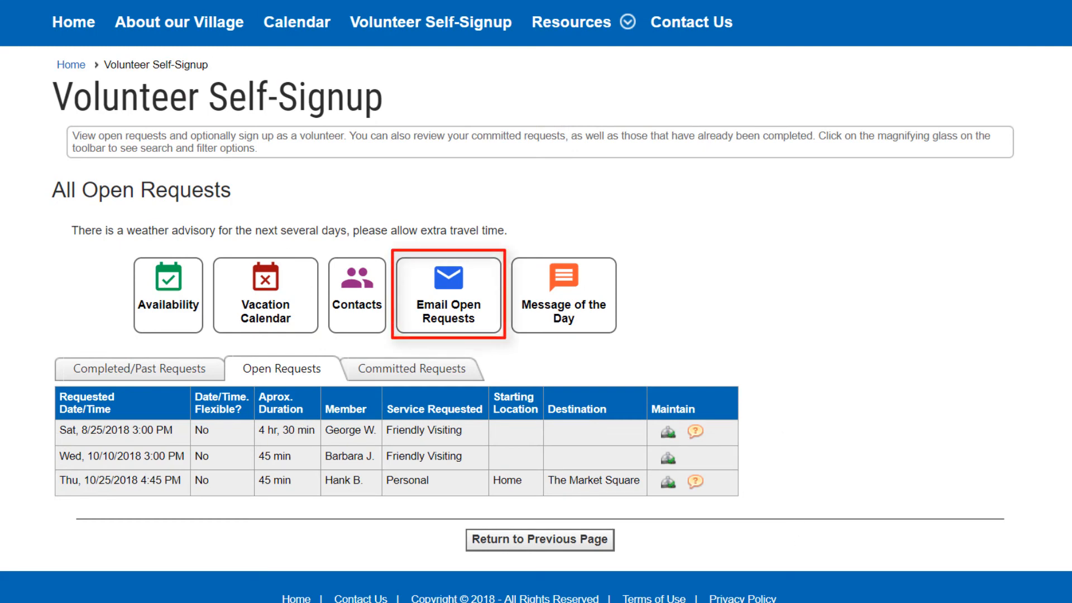
pyautogui.click(459, 295)
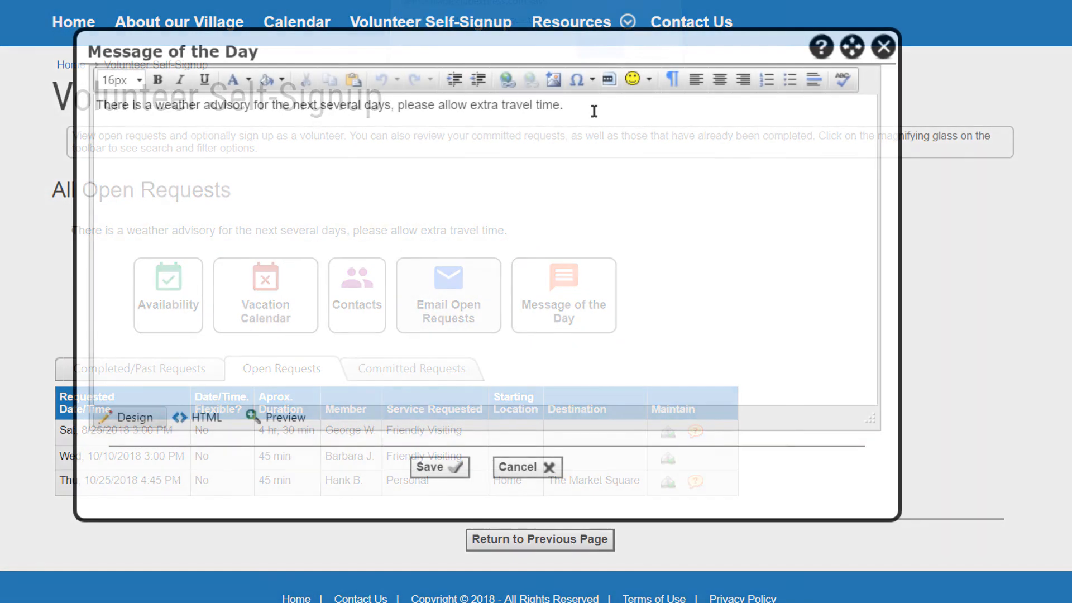
# Step: Replace the message of the day with "Construction on Main Street until Friday."
pyautogui.moveTo(594, 109); pyautogui.dragTo(96, 107)
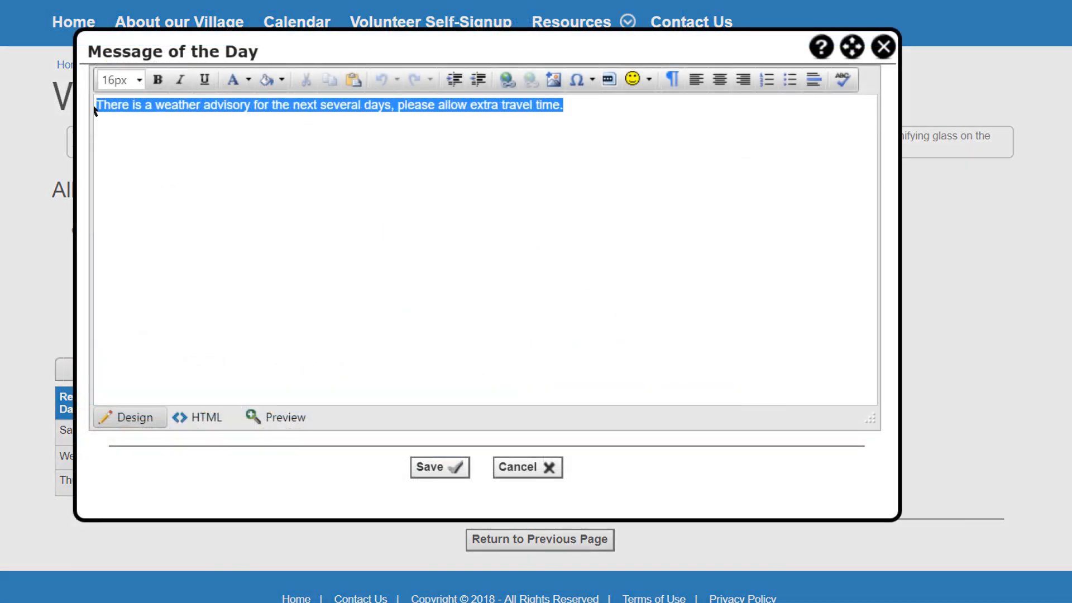
pyautogui.write('Construction on Main Street until Friday.')
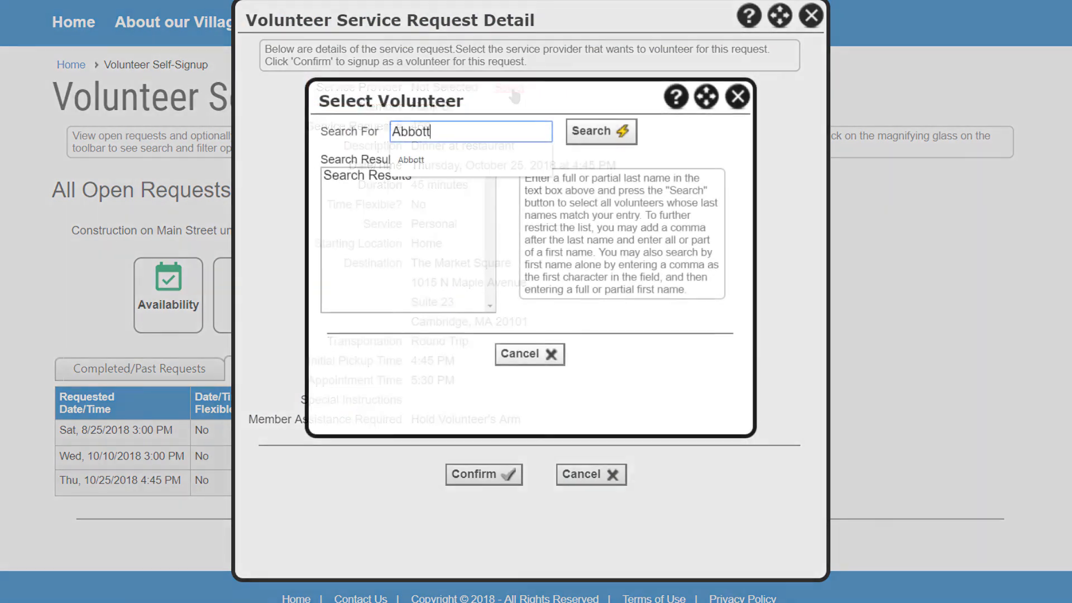
# Step: Find the volunteer by last name, assign them as provider for the October 25, 2018 Personal request, and confirm the signup
pyautogui.click(611, 133)
pyautogui.click(370, 176)
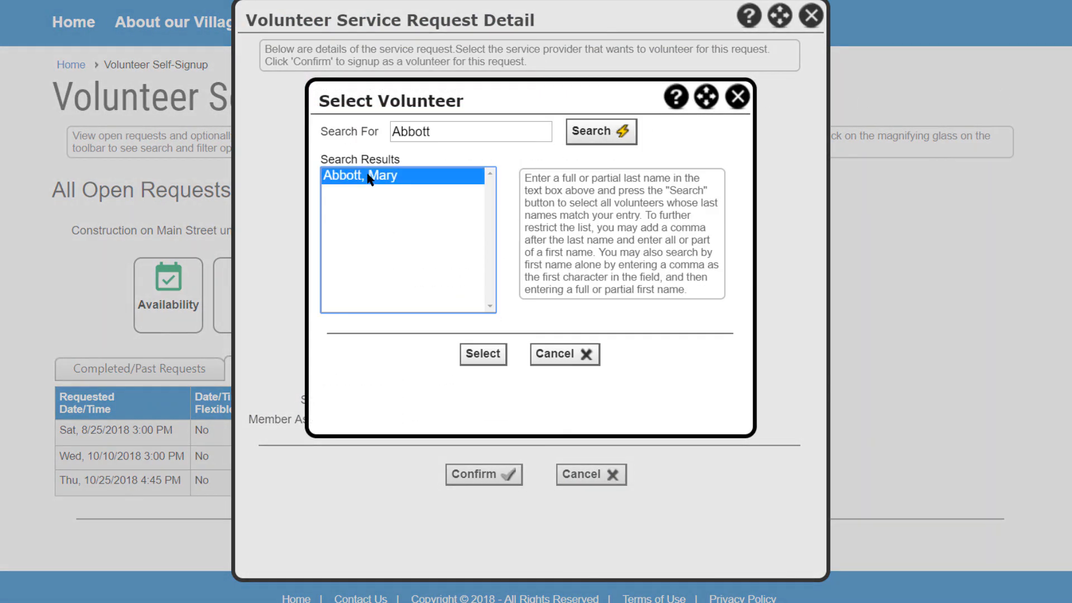
pyautogui.click(483, 355)
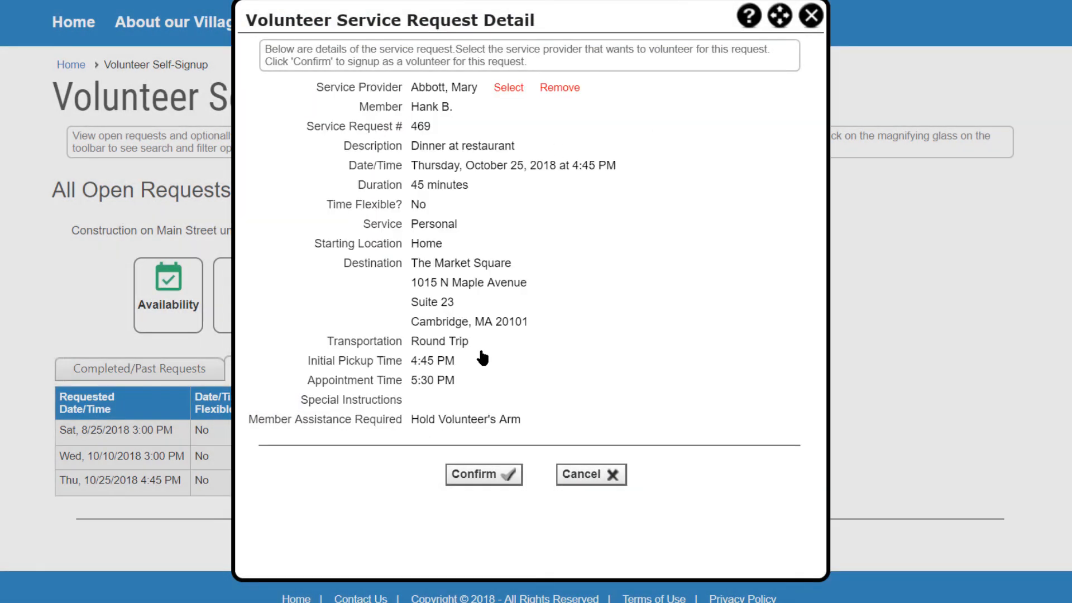
pyautogui.click(504, 479)
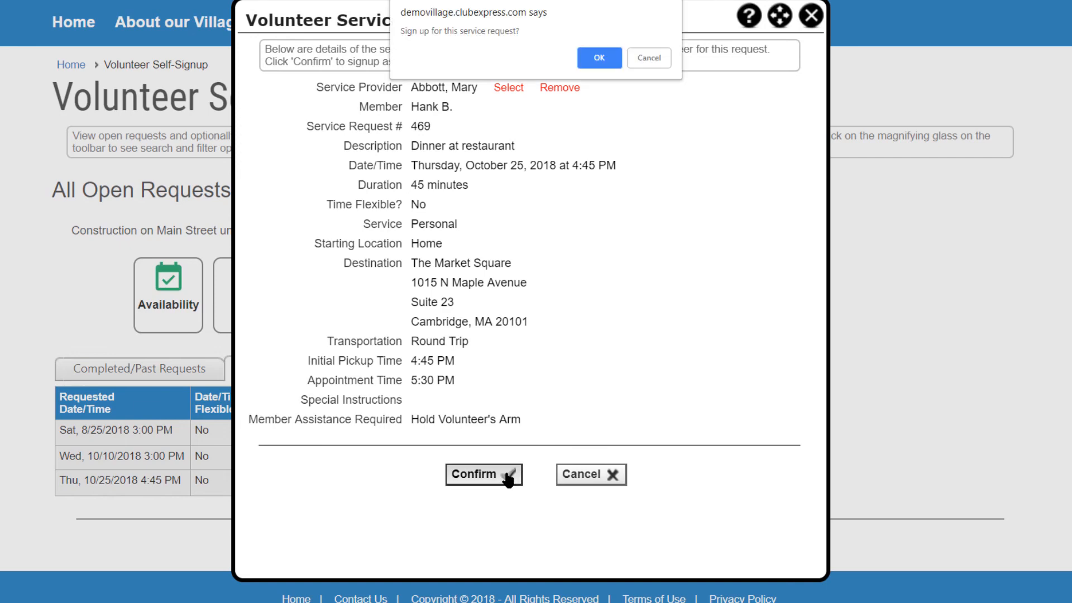
pyautogui.click(601, 59)
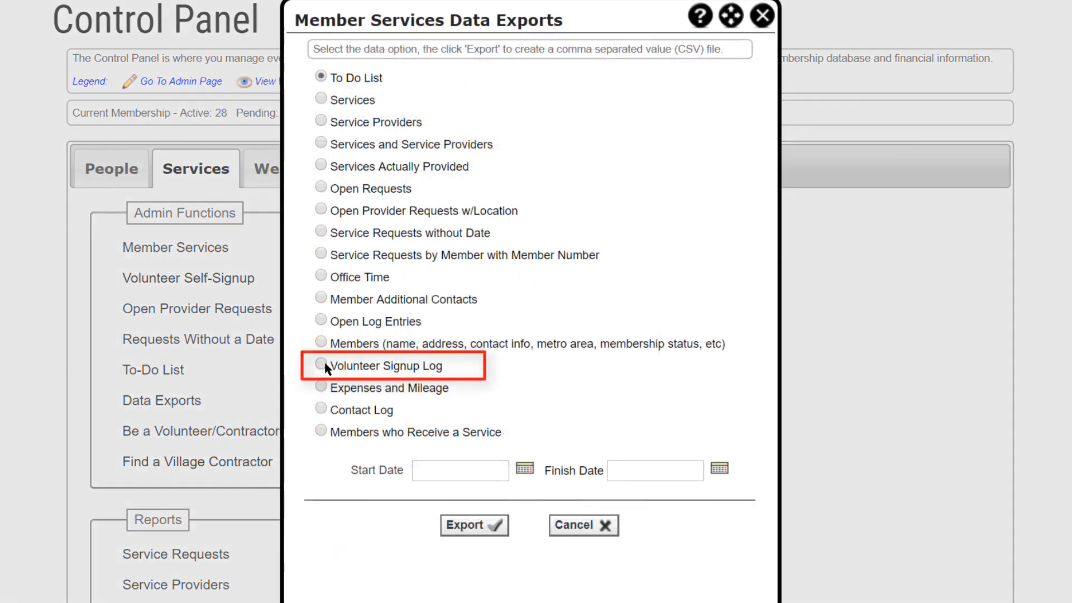
# Step: Choose the Volunteer Signup Log data export and set its date range from 8/1/2018 to 10/31/2018
pyautogui.click(324, 367)
pyautogui.press('Tab')
pyautogui.write('8/')
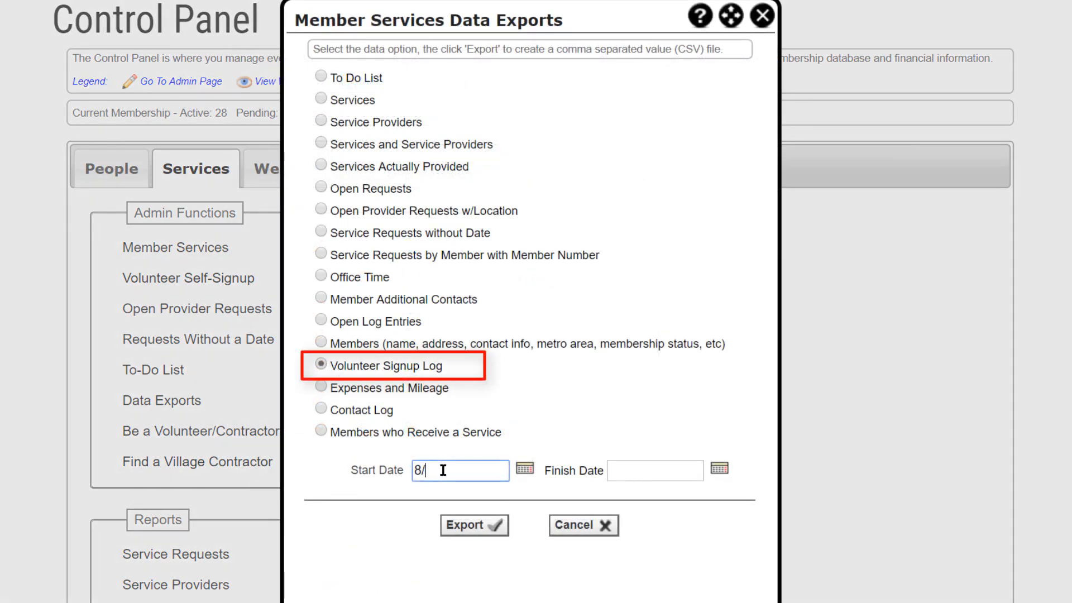
pyautogui.write('1/2018')
pyautogui.click(716, 468)
pyautogui.click(678, 447)
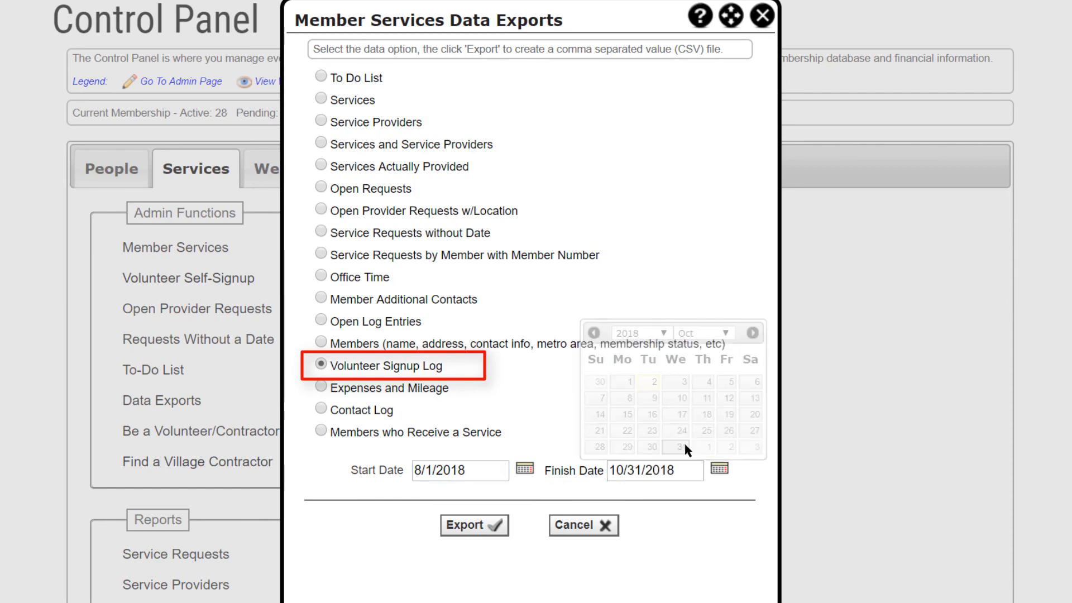